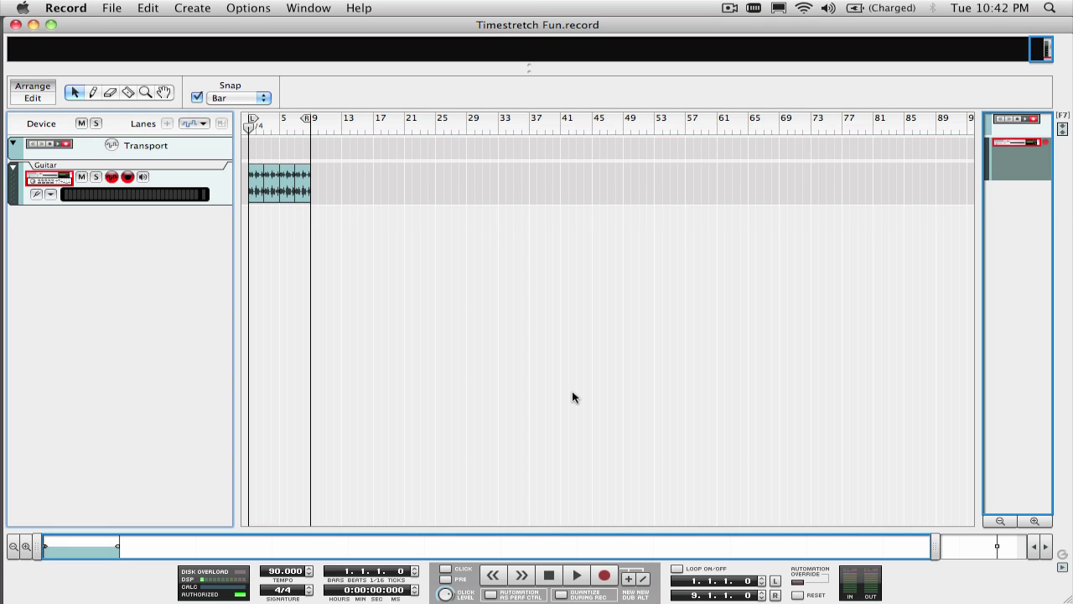
Play the guitar clip, drop the tempo from 90 to 6 BPM, then stop and return to bar 1
{"action": "key", "text": "space"}
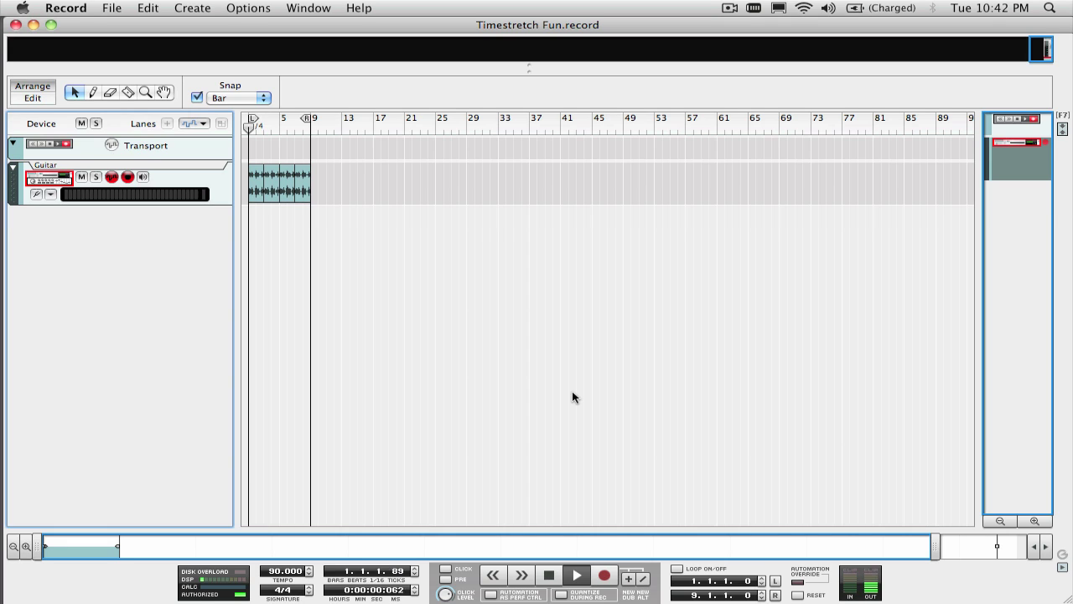
{"action": "left_click", "coordinate": [309, 577]}
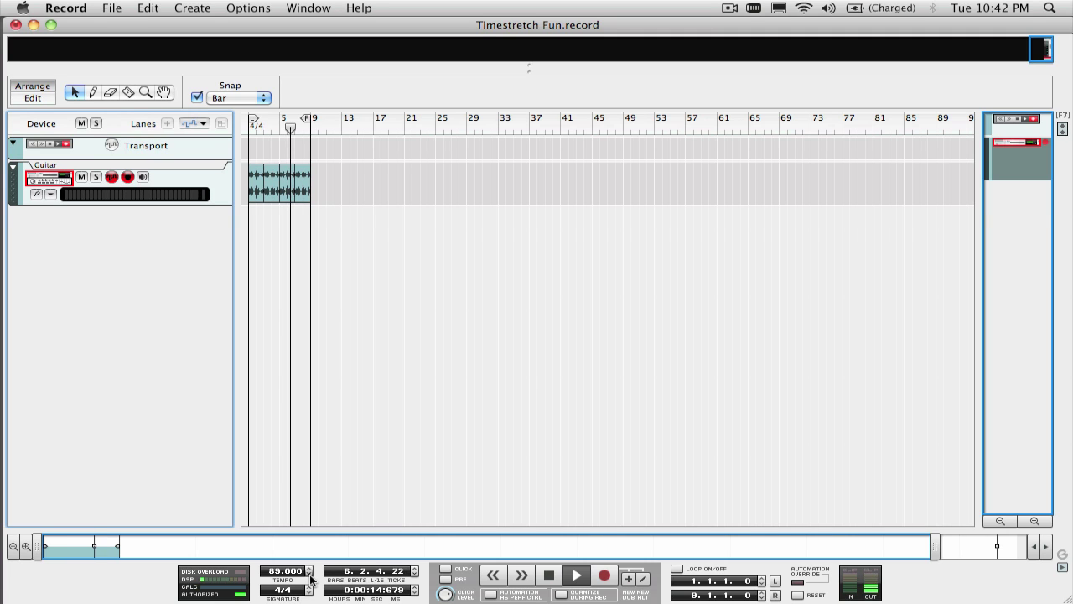
{"action": "left_click_drag", "start_coordinate": [310, 576], "coordinate": [308, 573]}
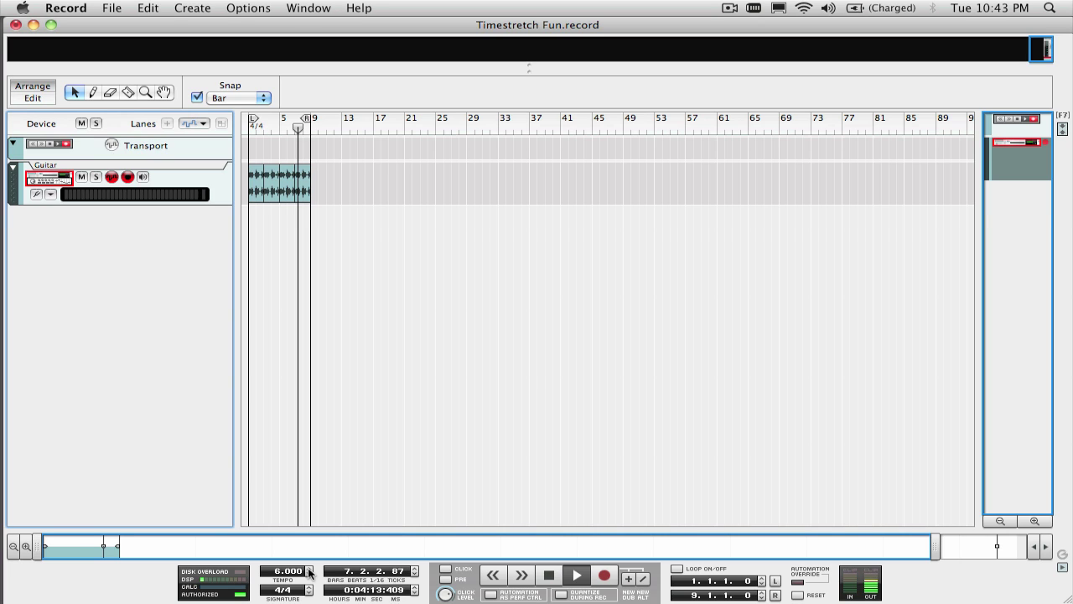
{"action": "left_click", "coordinate": [550, 576]}
{"action": "left_click", "coordinate": [550, 575]}
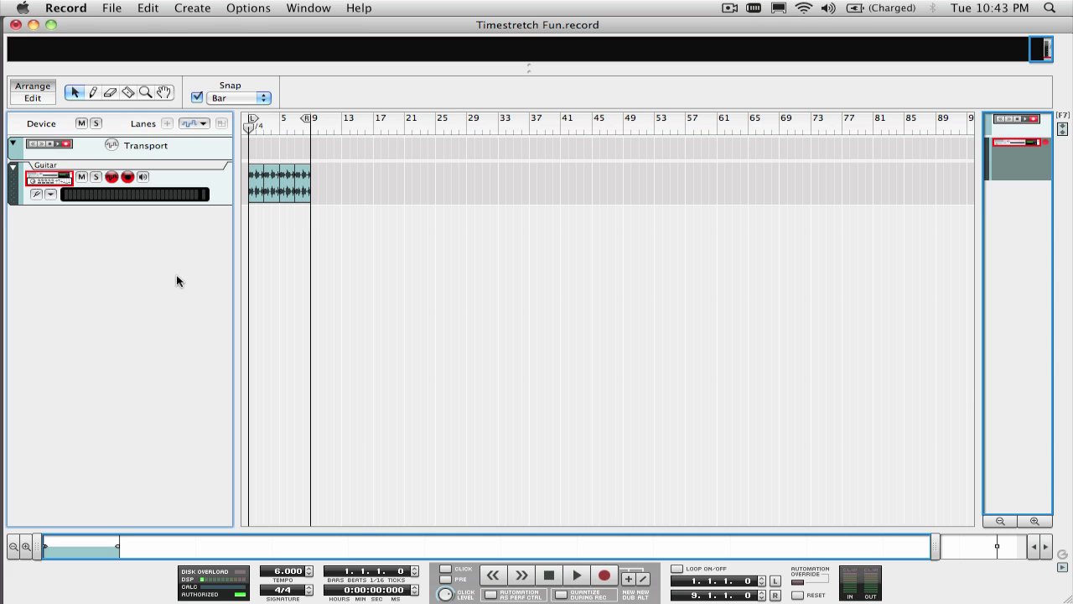
Add a new Audio Track 1 and enable the Guitar track as a recording source
{"action": "left_click", "coordinate": [192, 7]}
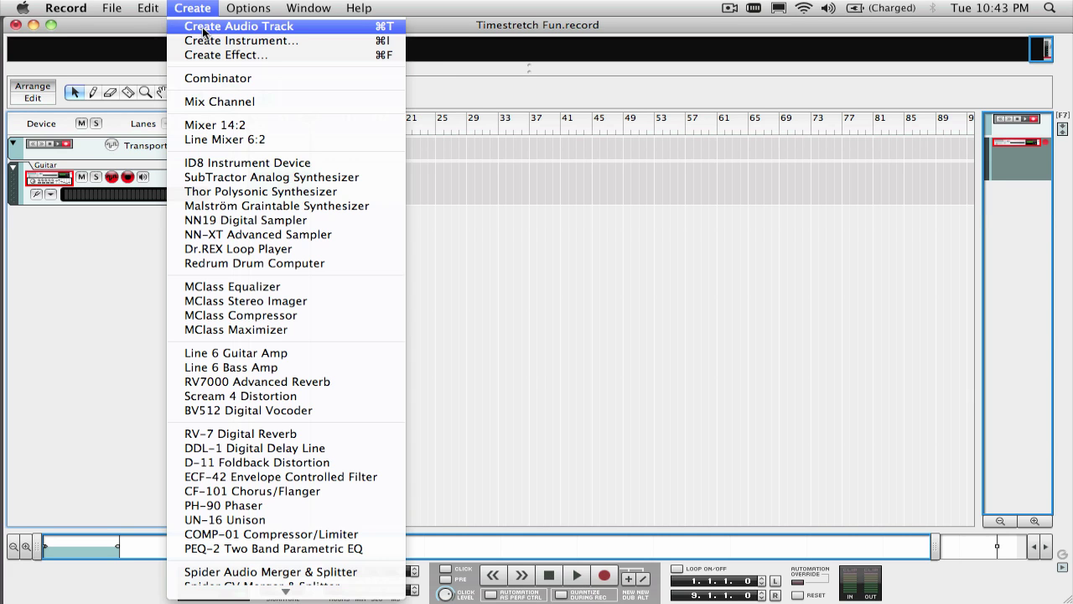
{"action": "left_click", "coordinate": [214, 26]}
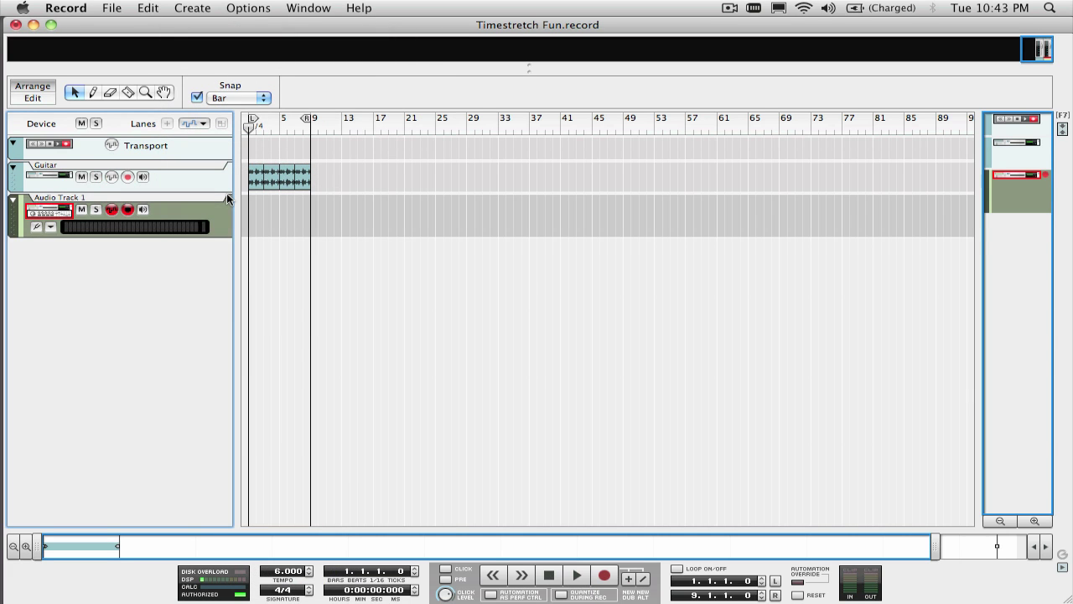
{"action": "key", "text": "F6"}
{"action": "left_click", "coordinate": [41, 238]}
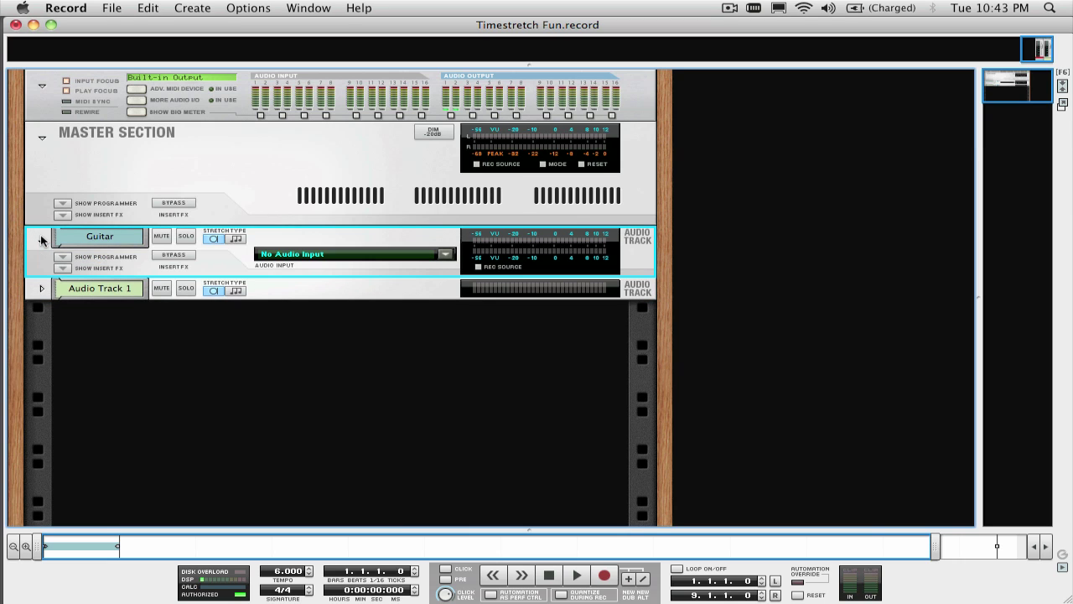
{"action": "left_click", "coordinate": [479, 268]}
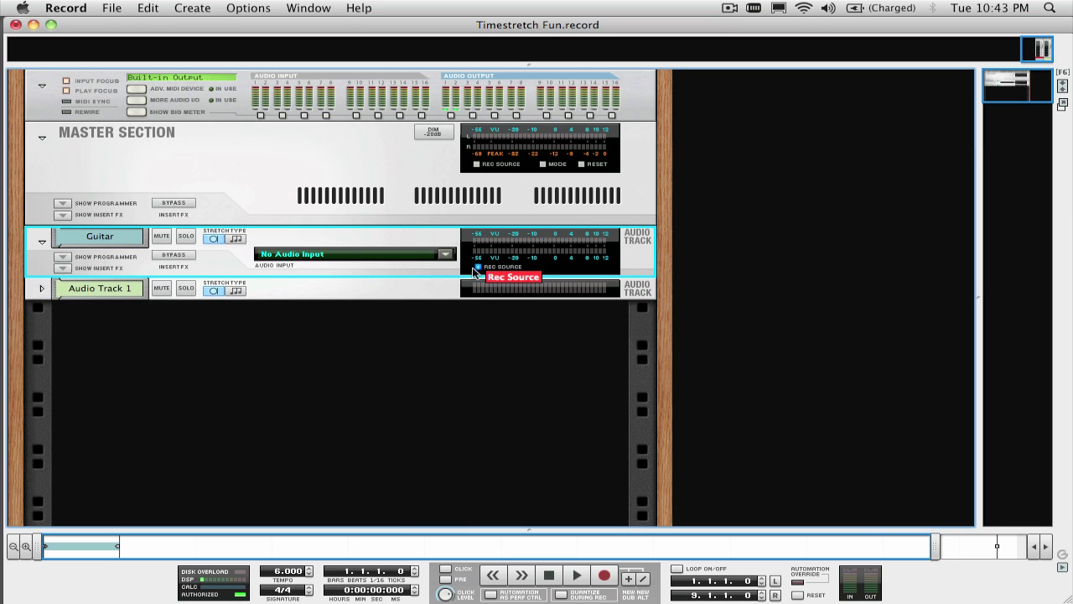
Set Audio Track 1's audio input to stereo Guitar and return to the sequencer
{"action": "left_click", "coordinate": [40, 289]}
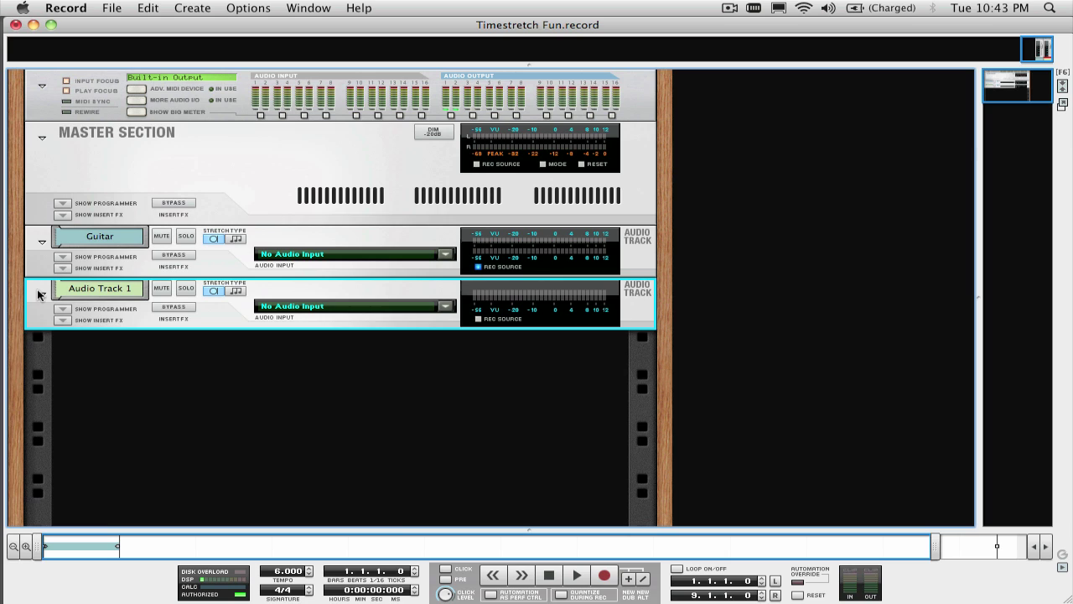
{"action": "left_click", "coordinate": [341, 307]}
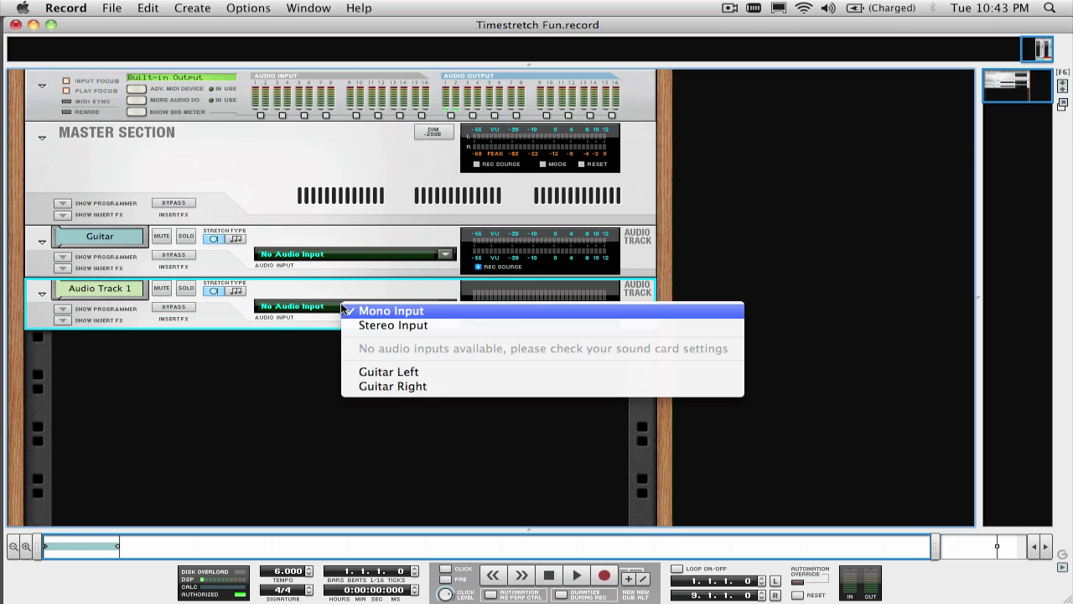
{"action": "left_click", "coordinate": [350, 321]}
{"action": "left_click", "coordinate": [332, 312]}
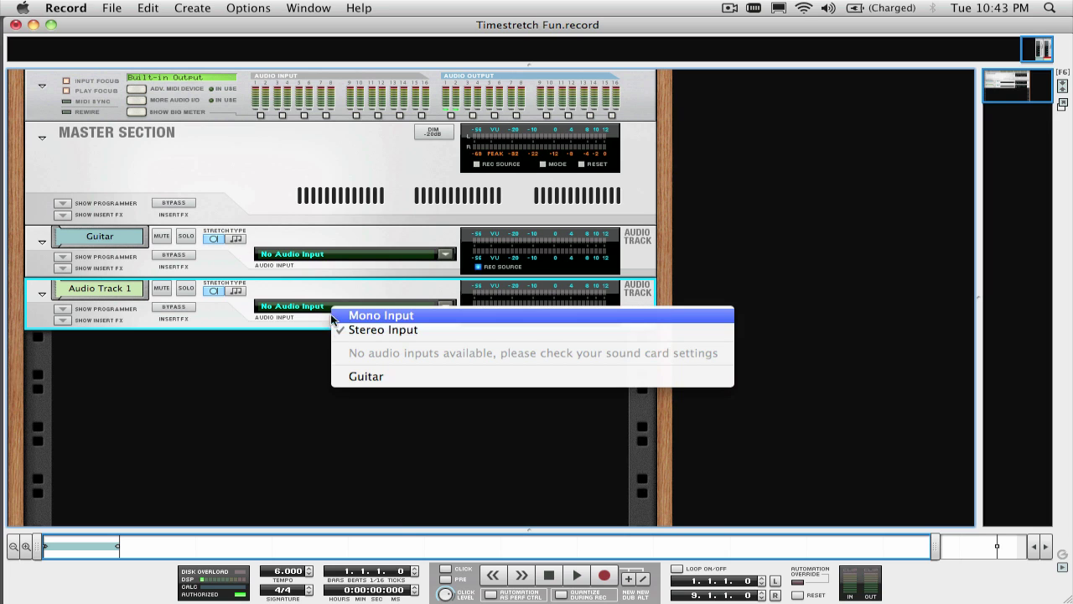
{"action": "left_click", "coordinate": [356, 376]}
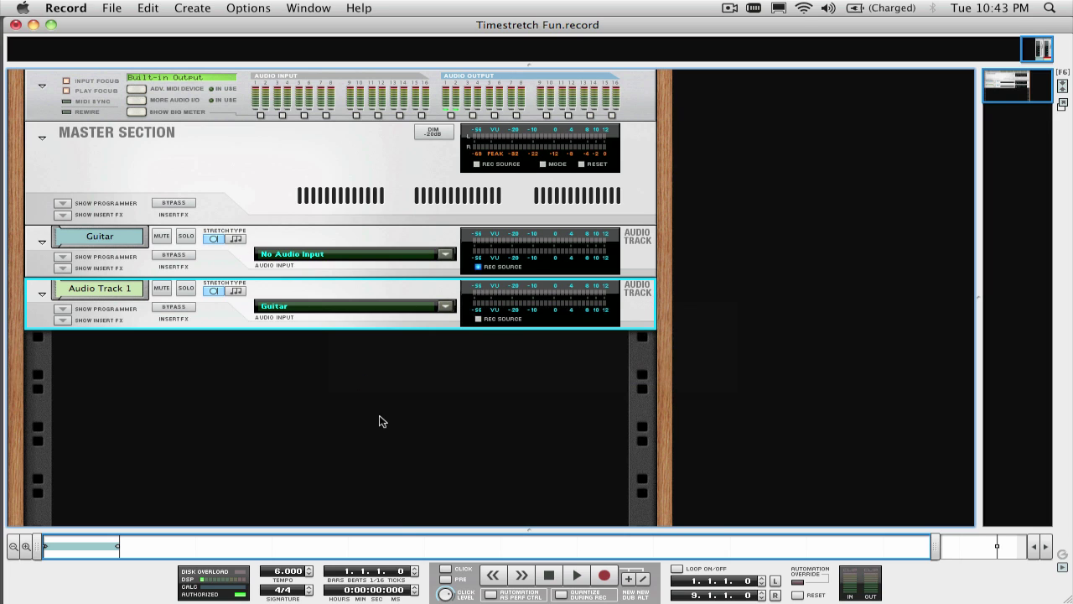
{"action": "key", "text": "Tab"}
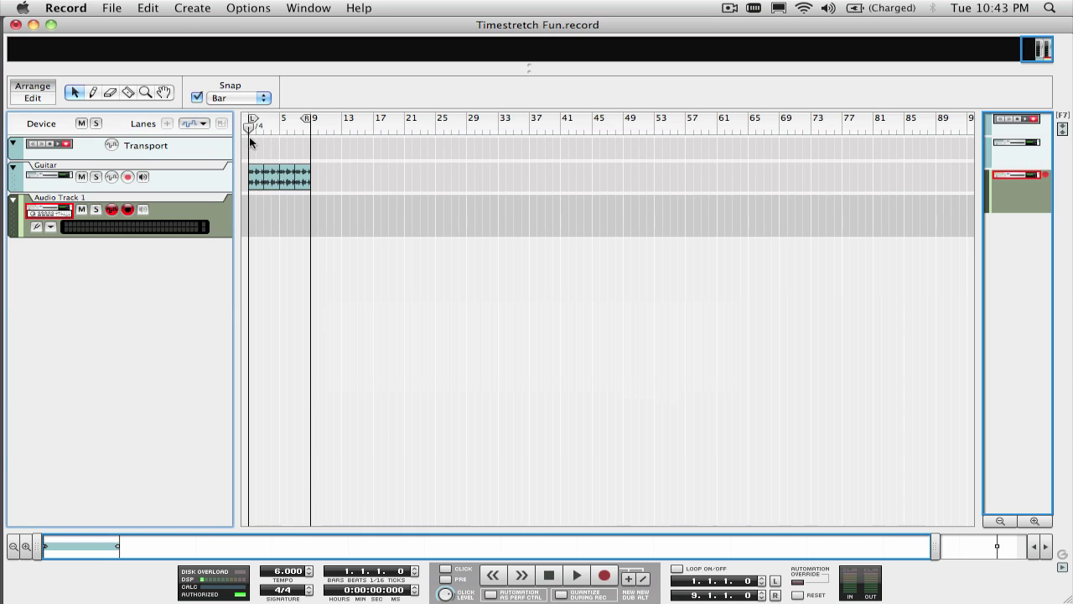
Turn off Snap and record a short clip of the 6 BPM Guitar onto Audio Track 1
{"action": "left_click", "coordinate": [250, 140]}
{"action": "left_click", "coordinate": [197, 98]}
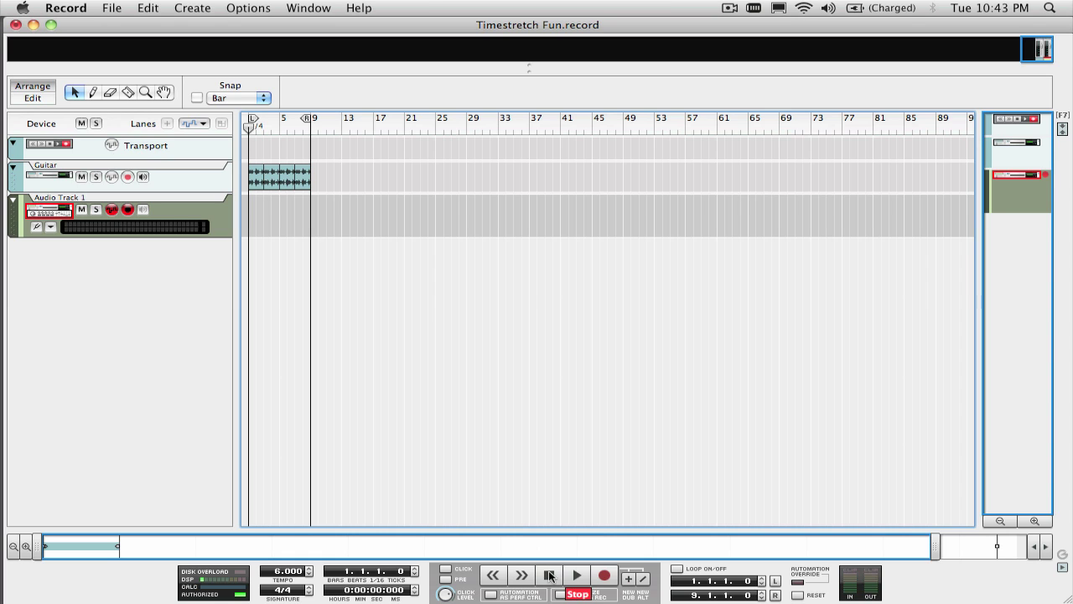
{"action": "left_click", "coordinate": [605, 576]}
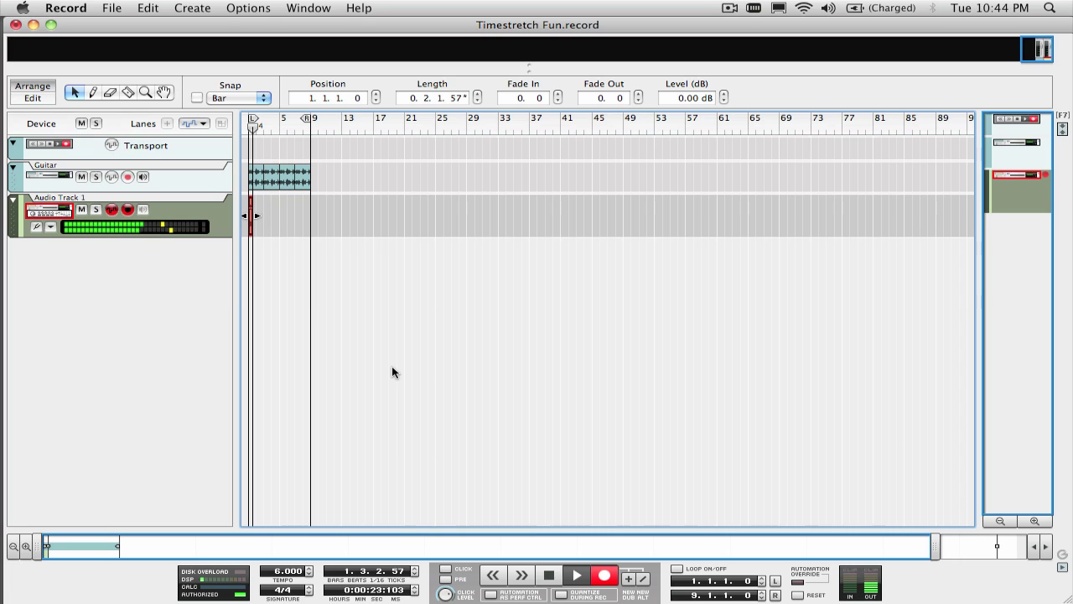
{"action": "left_click", "coordinate": [549, 576]}
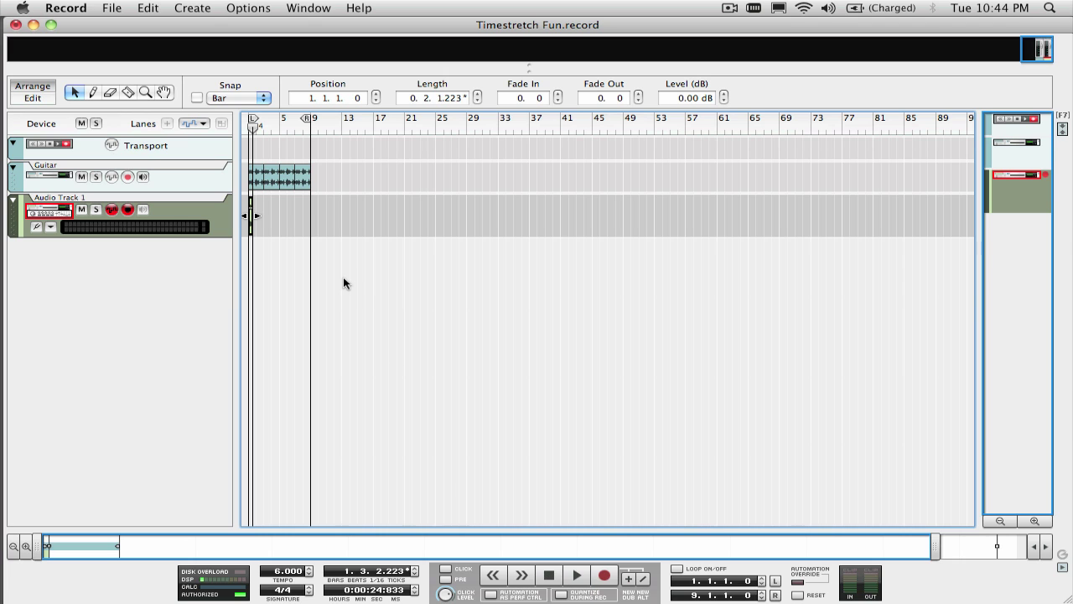
{"action": "scroll", "coordinate": [343, 278], "scroll_direction": "up", "scroll_amount": 6}
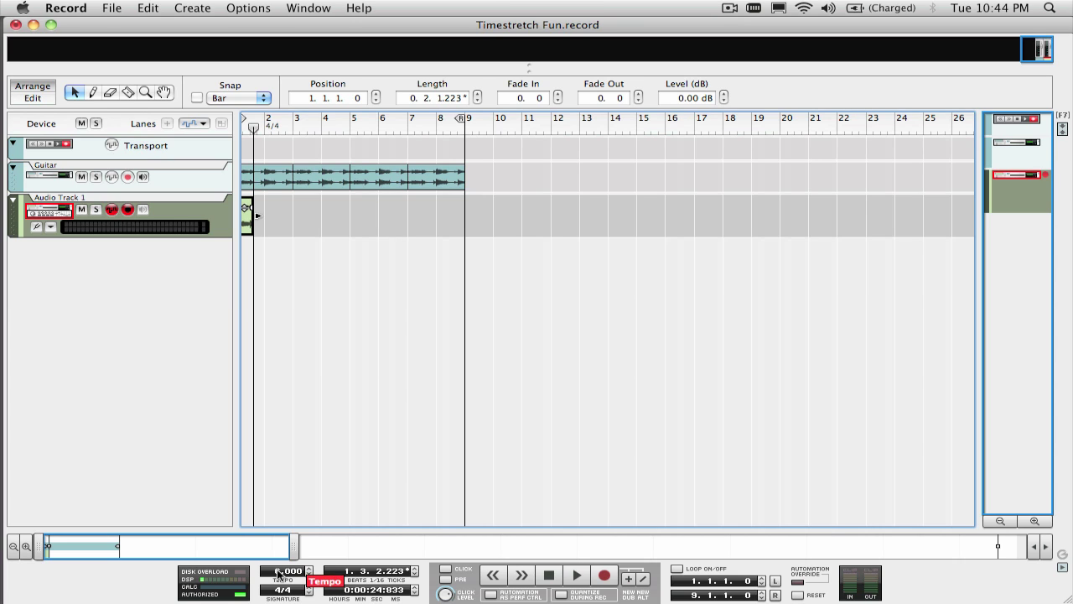
Disable time-stretching on the recorded clip and set the song tempo back to 90 BPM
{"action": "right_click", "coordinate": [249, 225]}
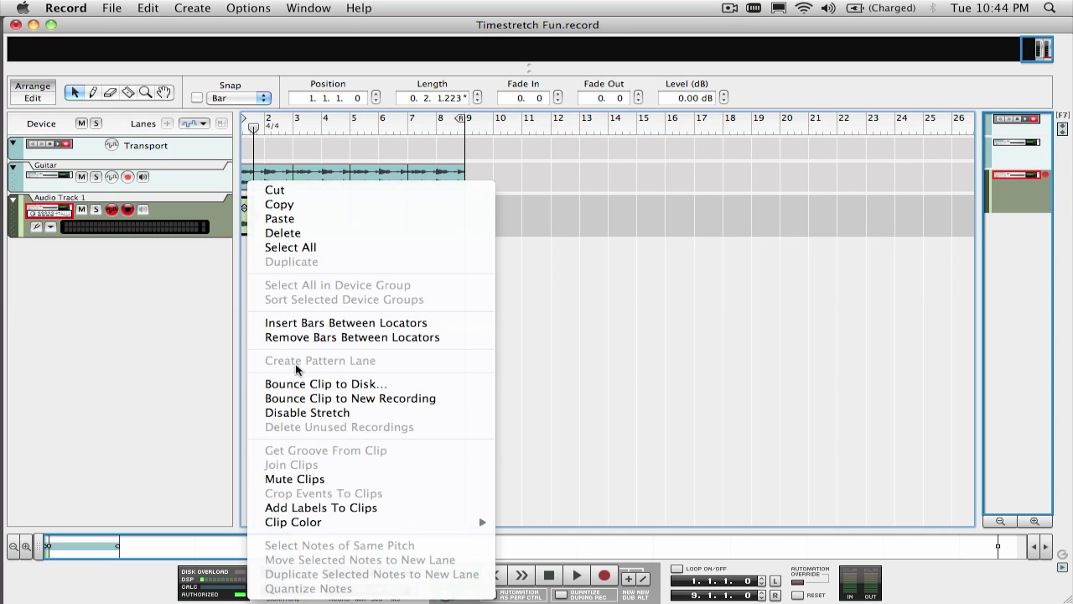
{"action": "left_click", "coordinate": [306, 415]}
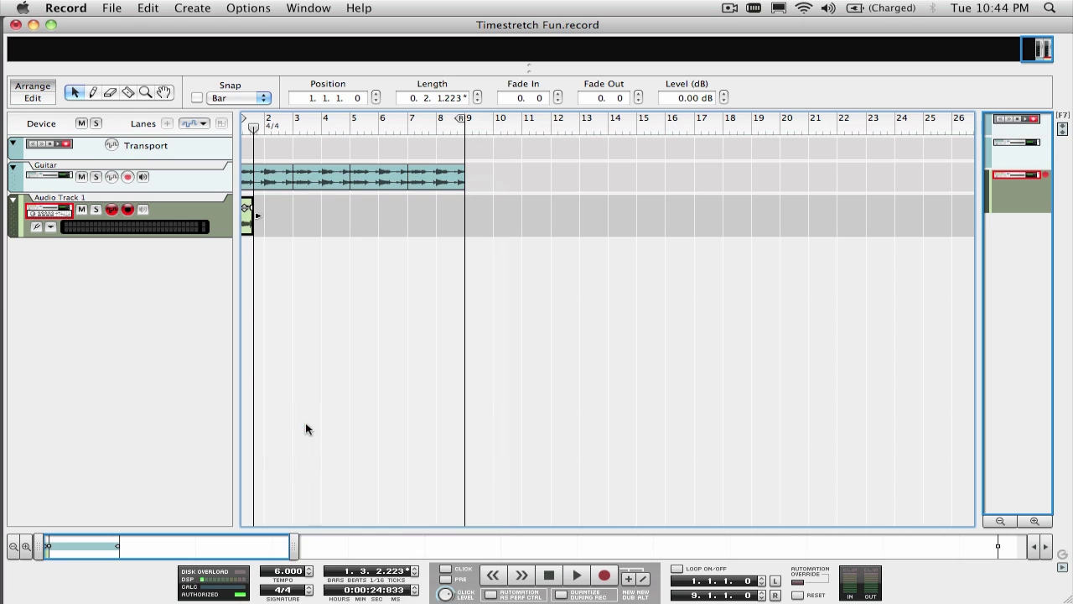
{"action": "double_click", "coordinate": [281, 573]}
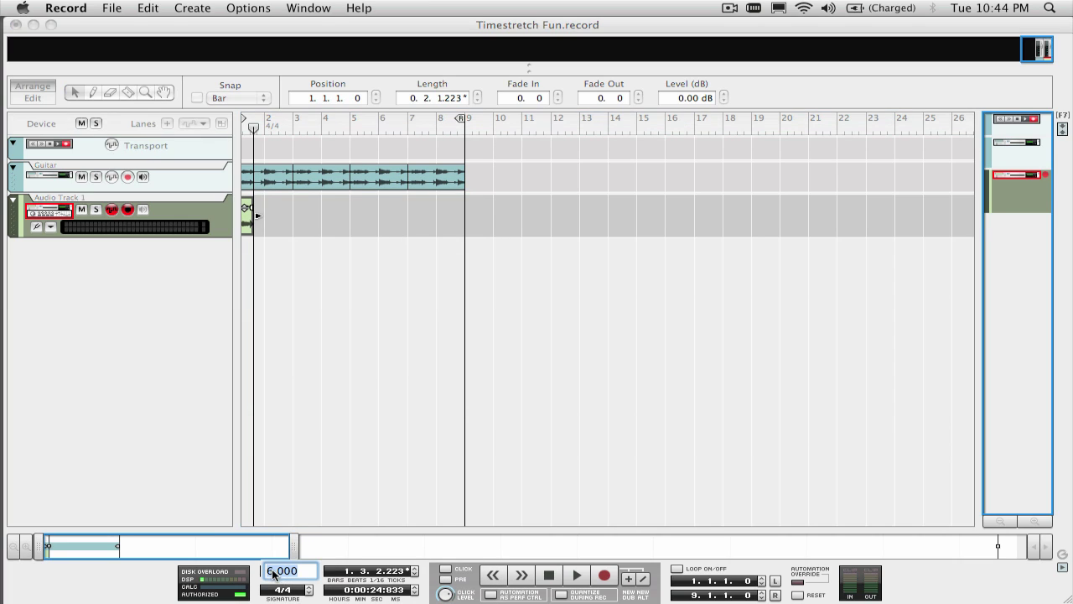
{"action": "type", "text": "90"}
{"action": "key", "text": "Return"}
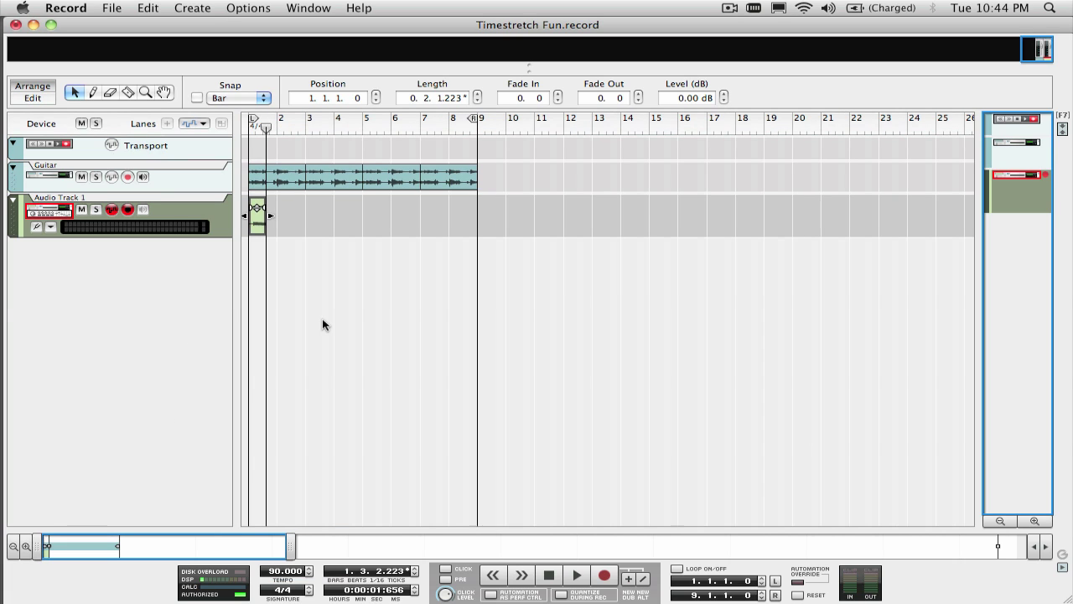
Stretch the Audio Track 1 clip to about five bars and trim its start and end
{"action": "left_click_drag", "start_coordinate": [268, 217], "coordinate": [560, 225]}
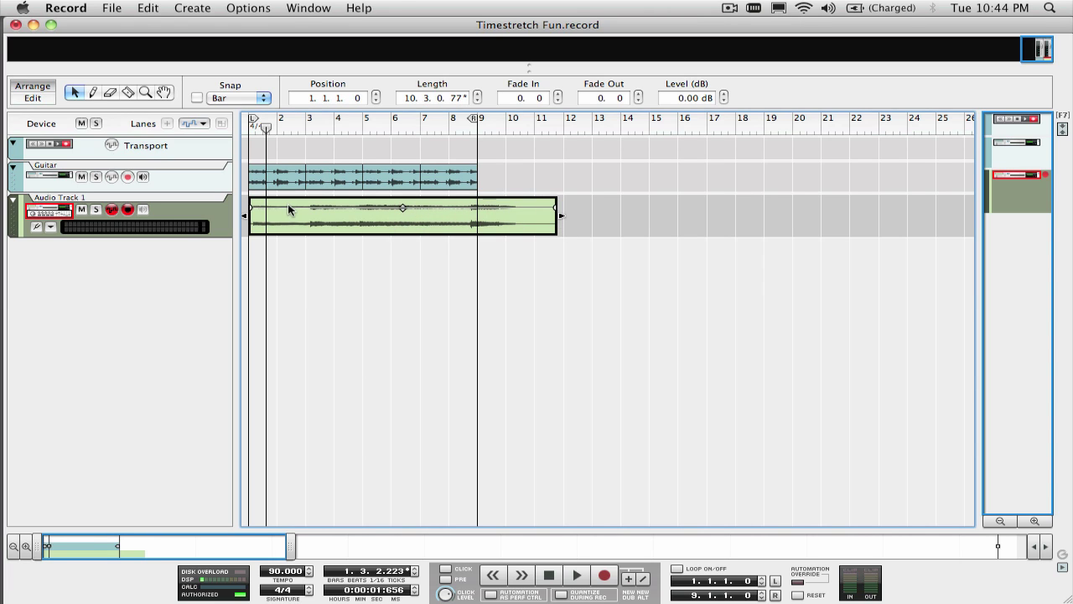
{"action": "left_click_drag", "start_coordinate": [251, 216], "coordinate": [309, 216]}
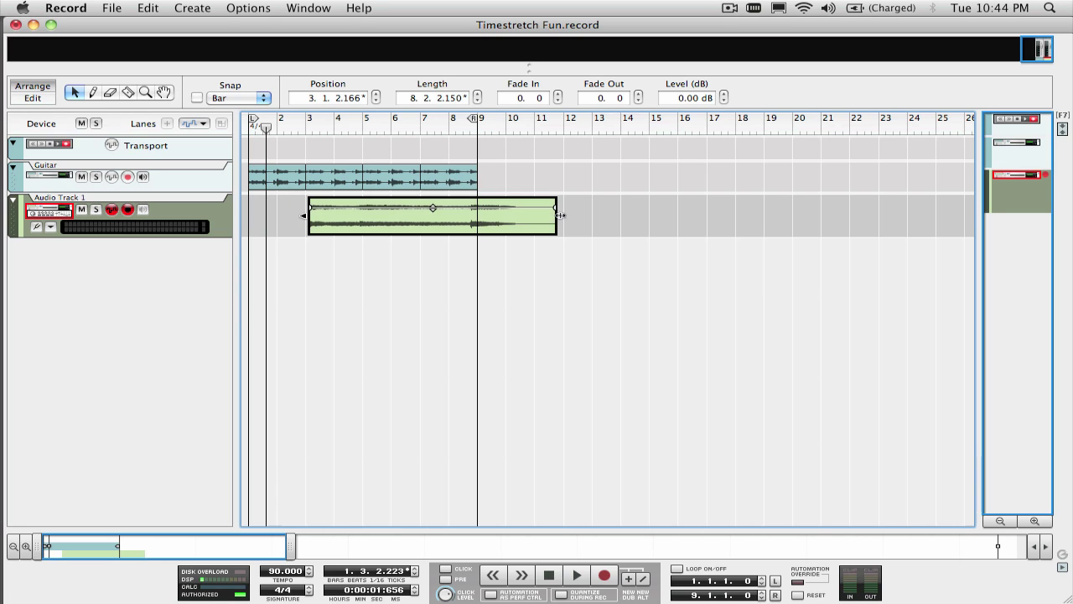
{"action": "left_click_drag", "start_coordinate": [560, 216], "coordinate": [469, 216]}
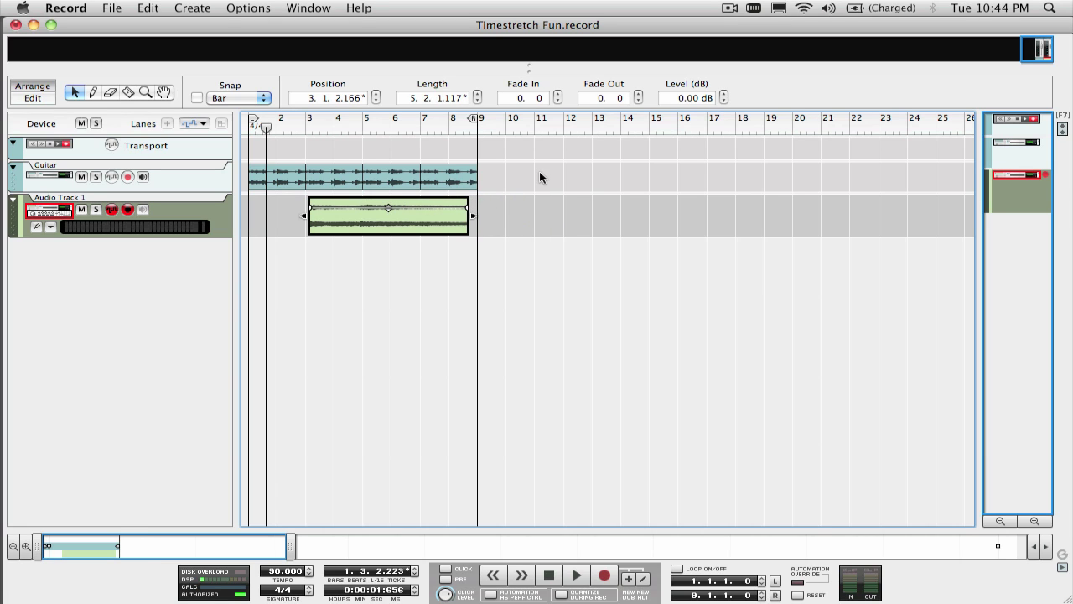
Re-enable Snap and move the Guitar clips later, to start at bar 5
{"action": "left_click", "coordinate": [197, 97]}
{"action": "left_click_drag", "start_coordinate": [505, 179], "coordinate": [233, 171]}
{"action": "left_click_drag", "start_coordinate": [303, 181], "coordinate": [240, 216]}
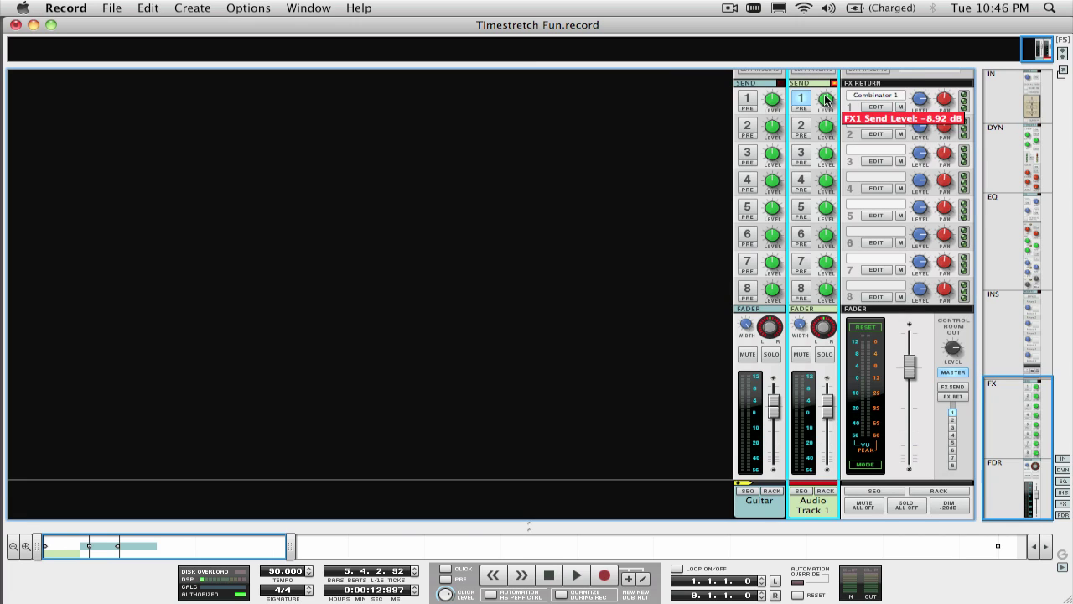
During playback from the start, set Audio Track 1's delay send to -6.81 dB and fader to -2.97 dB
{"action": "left_click_drag", "start_coordinate": [826, 99], "coordinate": [826, 105]}
{"action": "key", "text": "Home"}
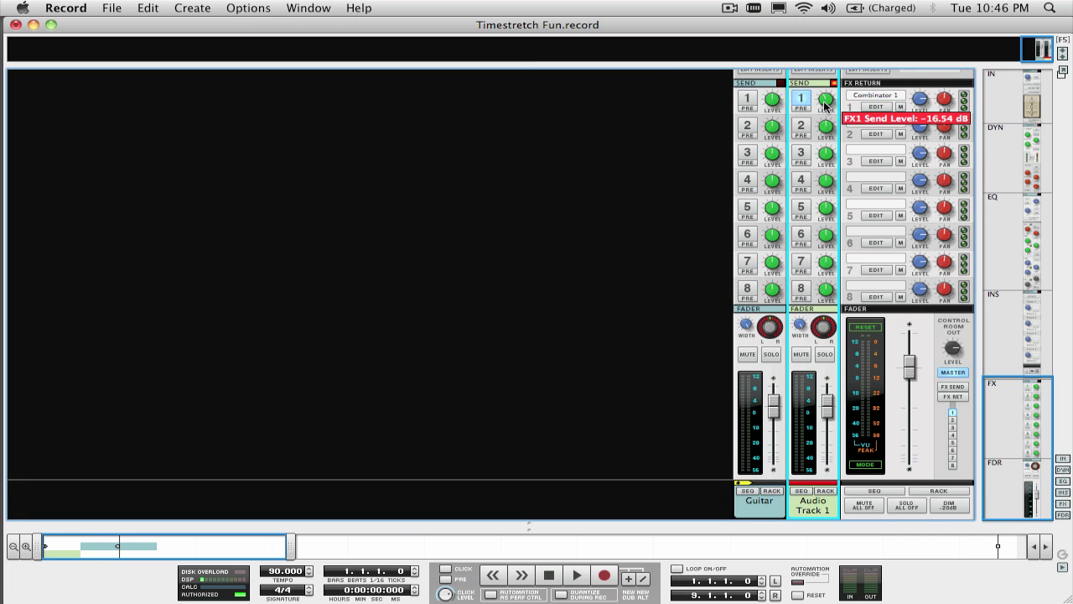
{"action": "key", "text": "space"}
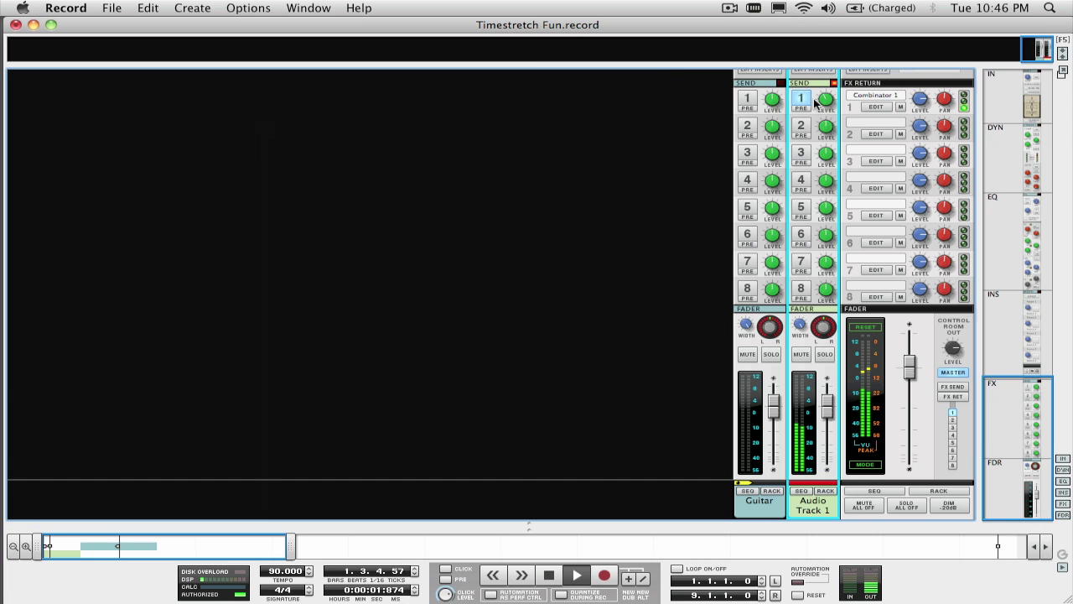
{"action": "left_click_drag", "start_coordinate": [826, 98], "coordinate": [829, 86]}
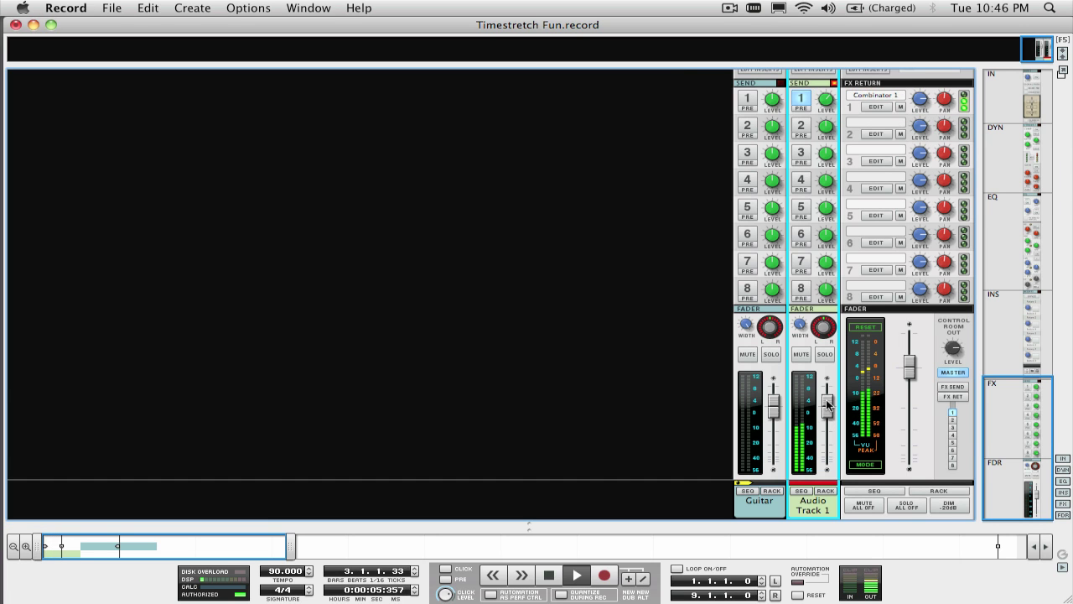
{"action": "mouse_move", "coordinate": [827, 406]}
{"action": "left_click_drag", "start_coordinate": [828, 406], "coordinate": [825, 409]}
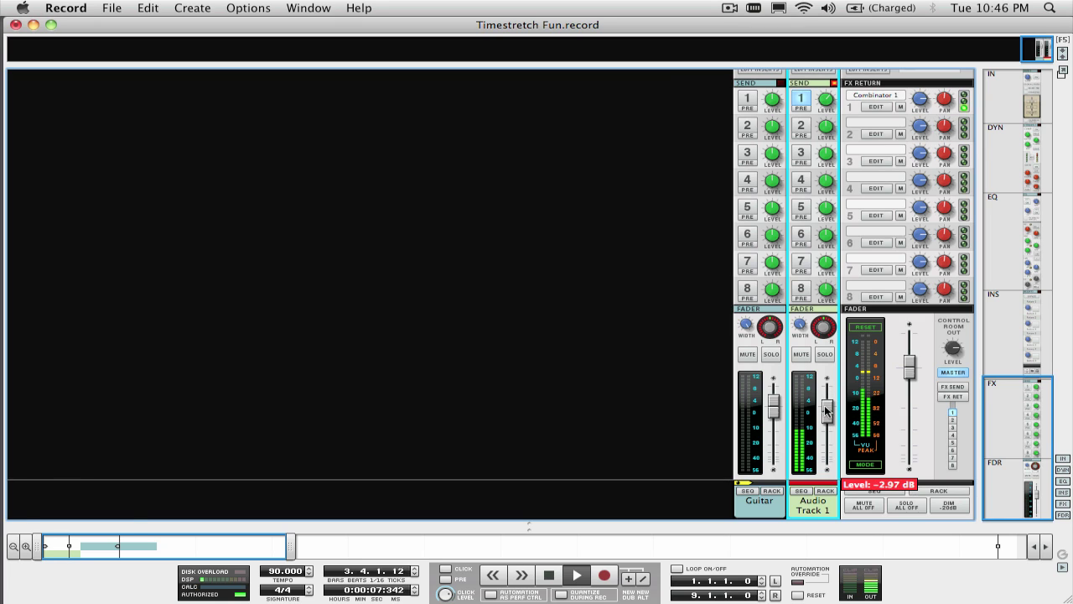
{"action": "key", "text": "F7"}
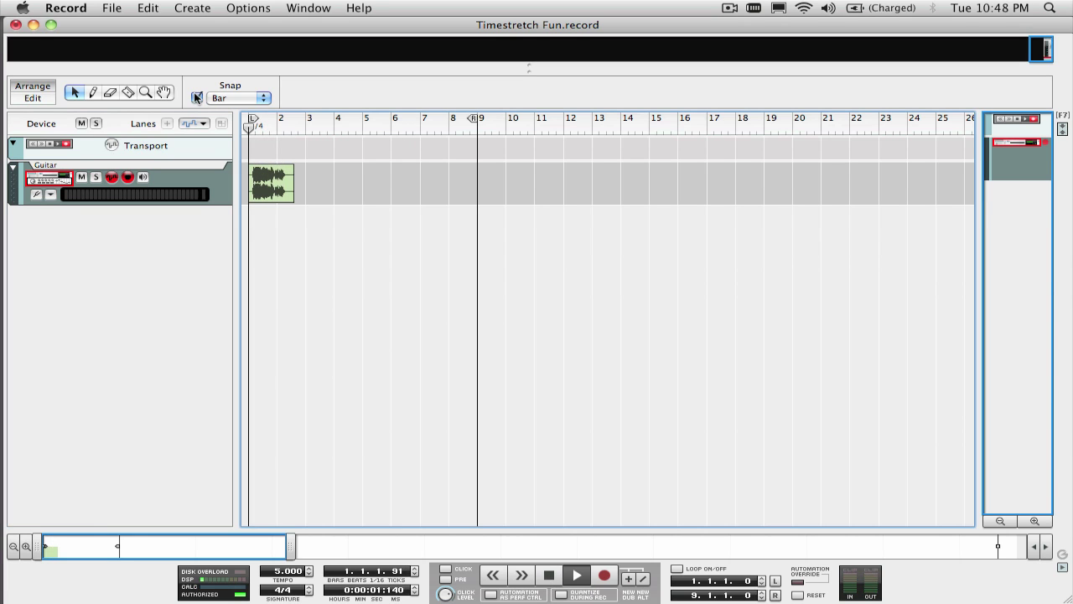
Uncheck Snap to turn off bar snapping
{"action": "left_click", "coordinate": [197, 98]}
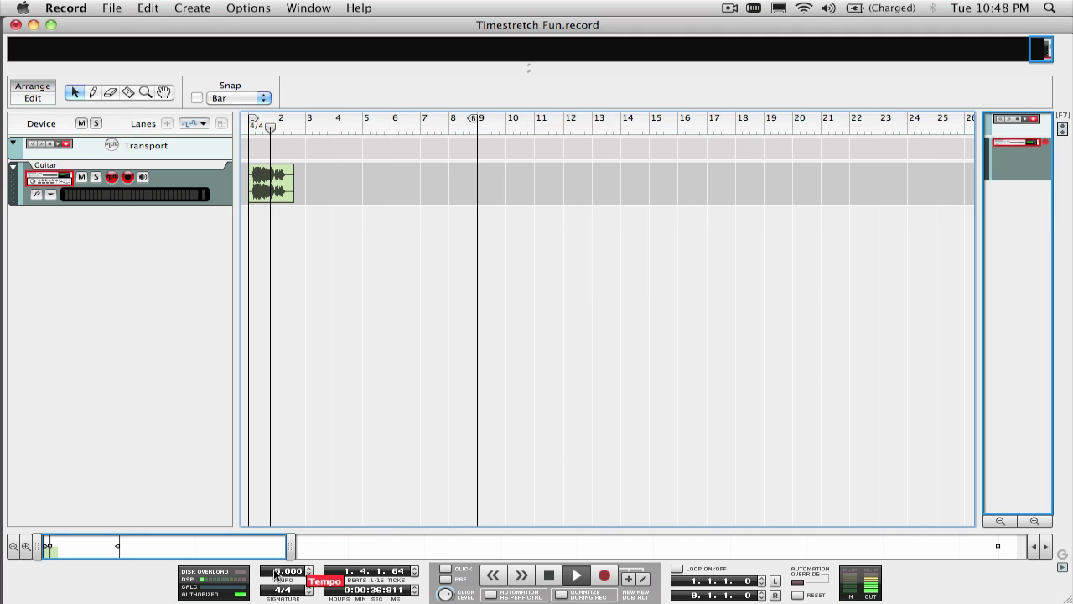
Switch the Guitar track's stretch type between Melody and Allround, ending on Allround, and re-enter the tempo as 120
{"action": "key", "text": "F6"}
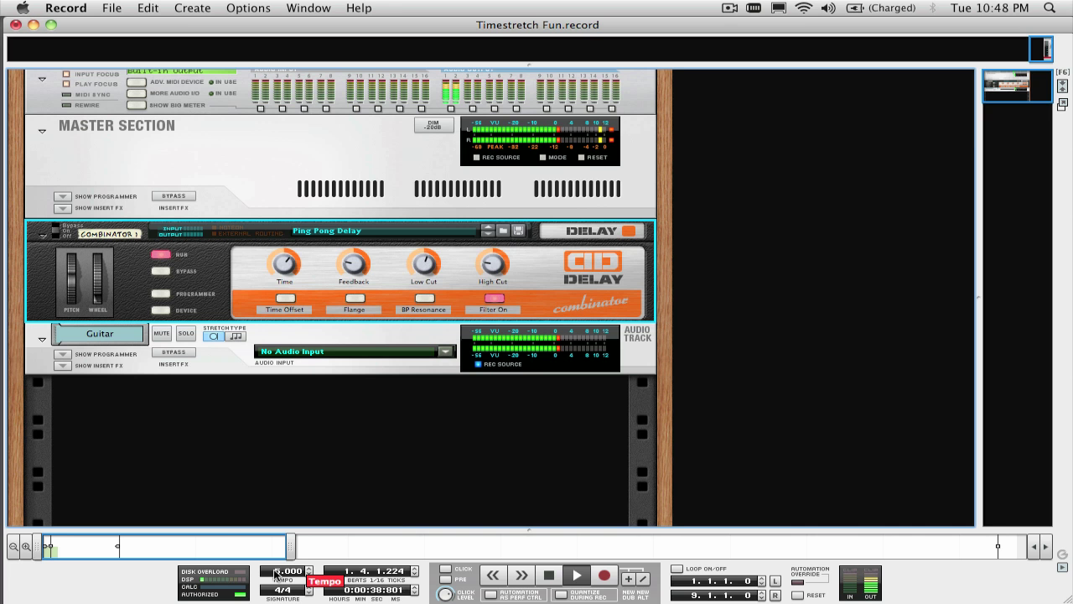
{"action": "left_click", "coordinate": [238, 336]}
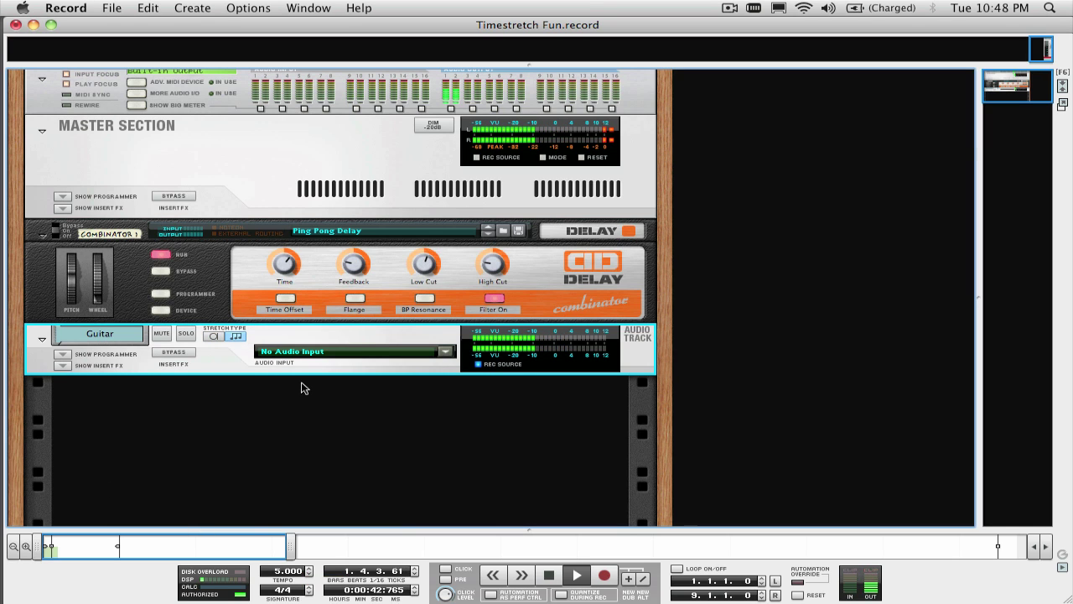
{"action": "left_click", "coordinate": [214, 337]}
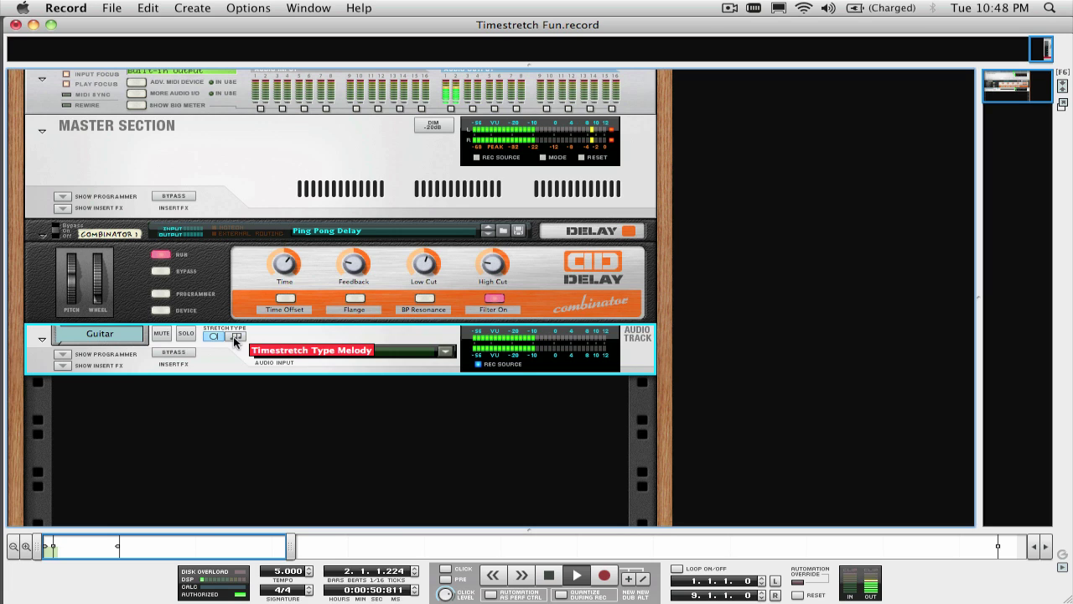
{"action": "left_click", "coordinate": [234, 337]}
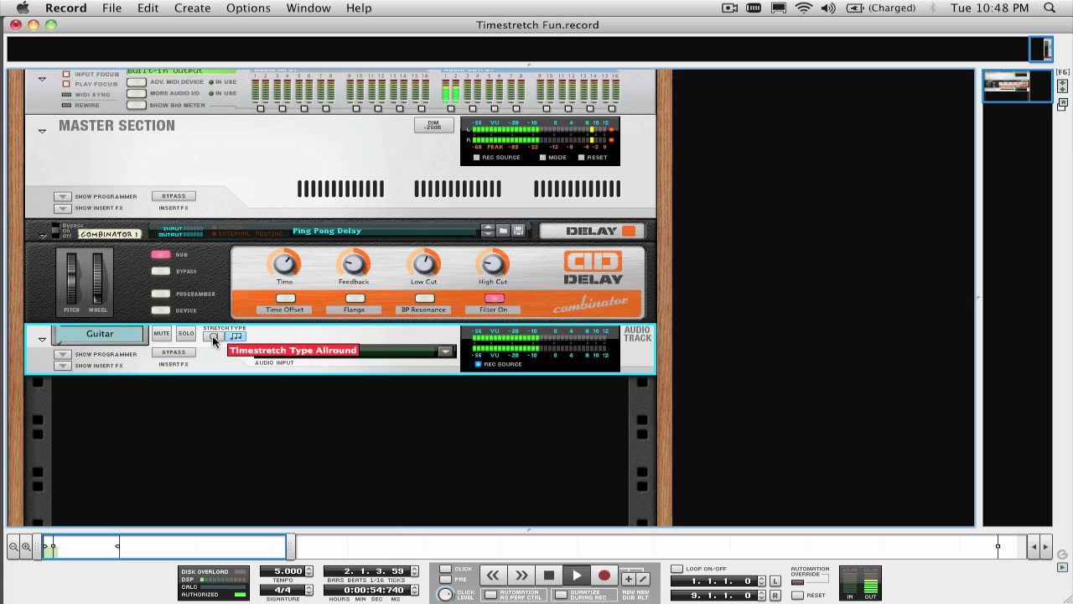
{"action": "left_click", "coordinate": [213, 338]}
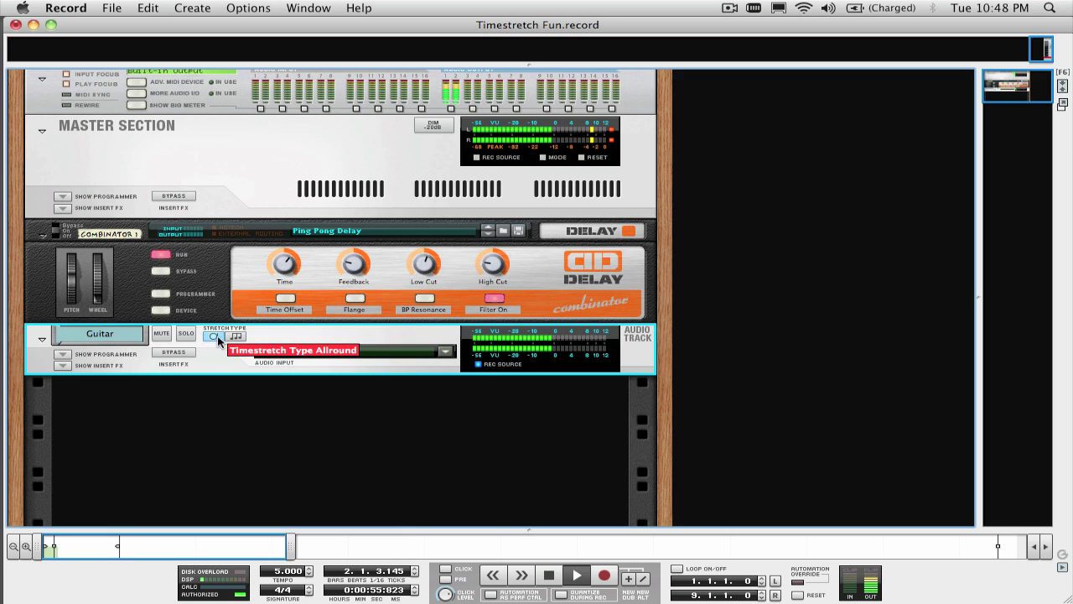
{"action": "double_click", "coordinate": [281, 573]}
{"action": "type", "text": "120"}
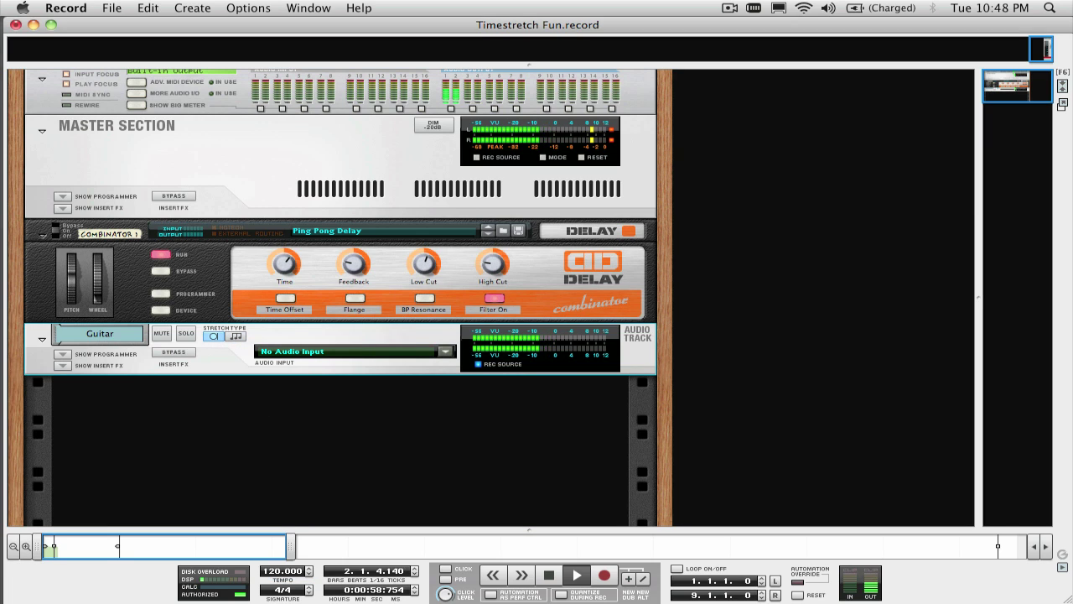